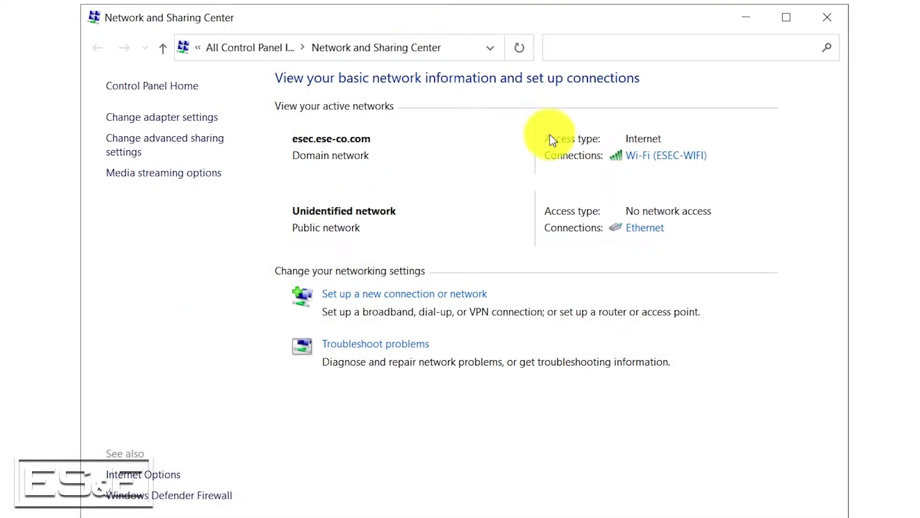
# - Check the Ethernet connection's current address details
pyautogui.click(648, 235)
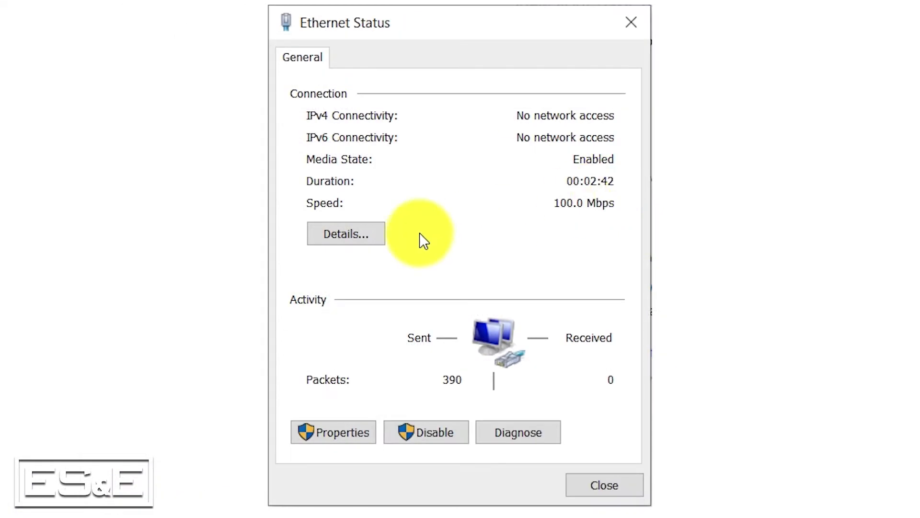
pyautogui.click(359, 242)
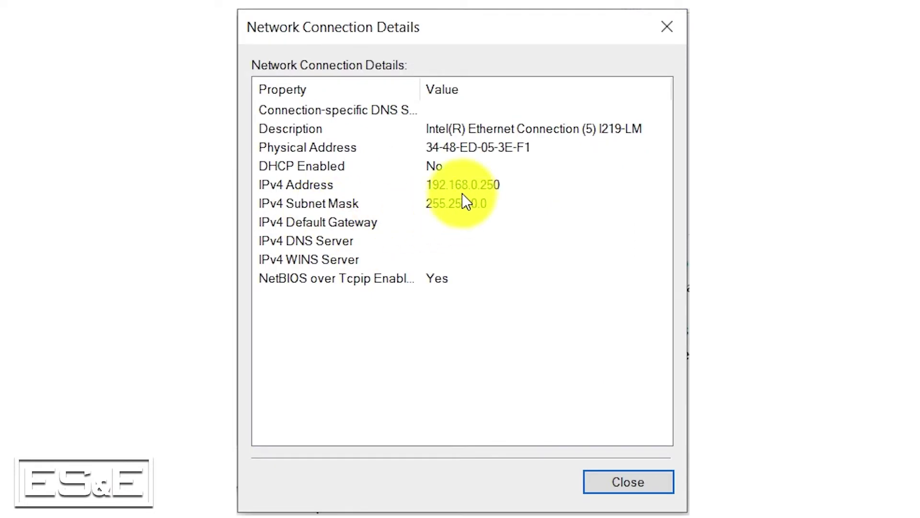
pyautogui.click(626, 480)
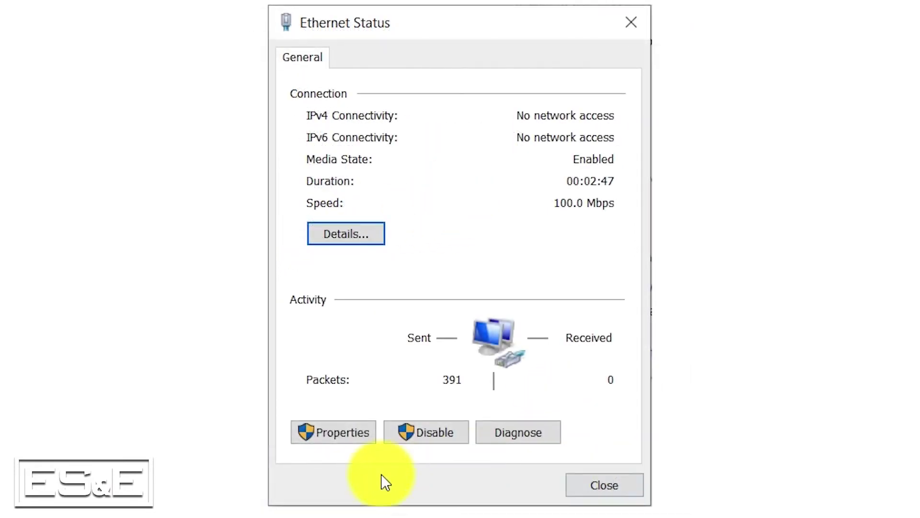
# - Set the adapter's IPv4 address to 192.168.1.250 with mask 255.255.255.0 and confirm
pyautogui.click(330, 433)
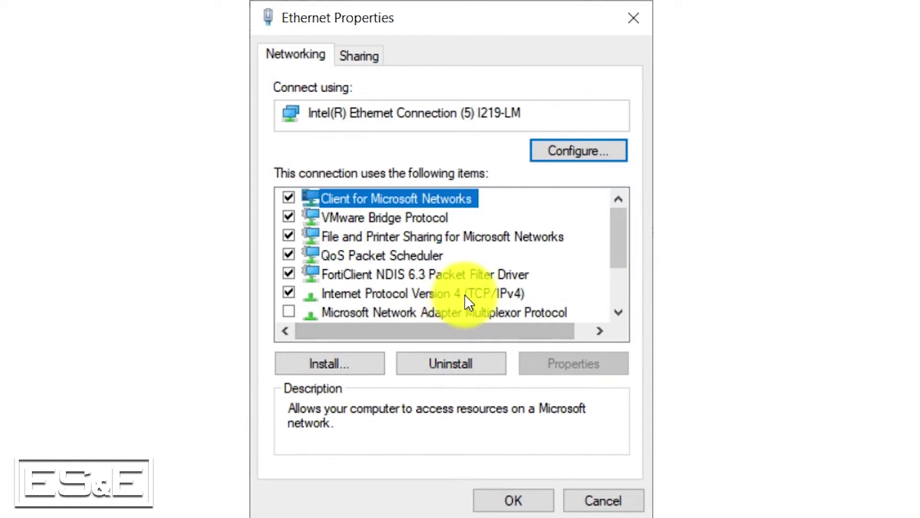
pyautogui.doubleClick(464, 294)
pyautogui.doubleClick(556, 209)
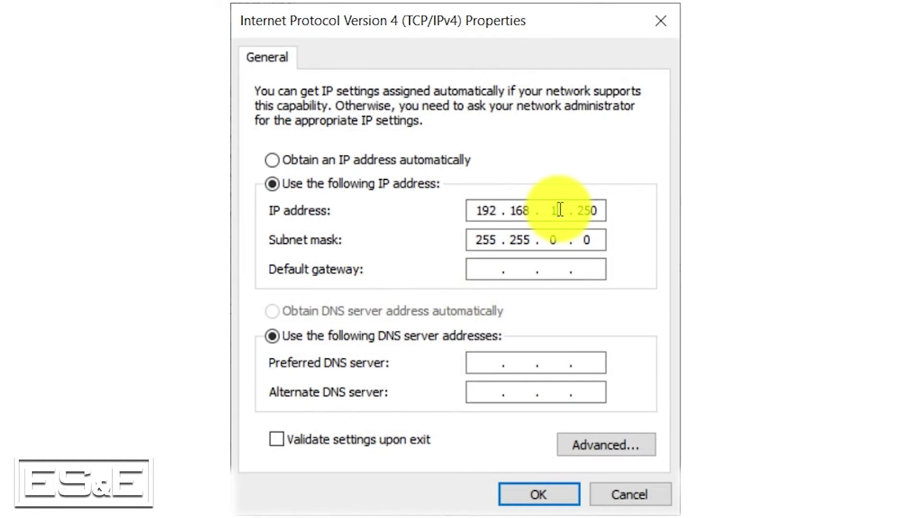
pyautogui.write('1')
pyautogui.doubleClick(554, 239)
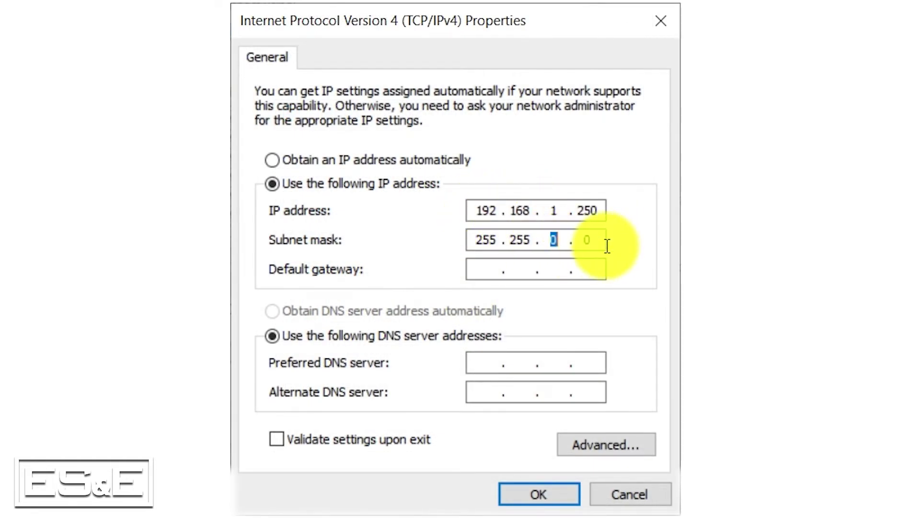
pyautogui.click(551, 496)
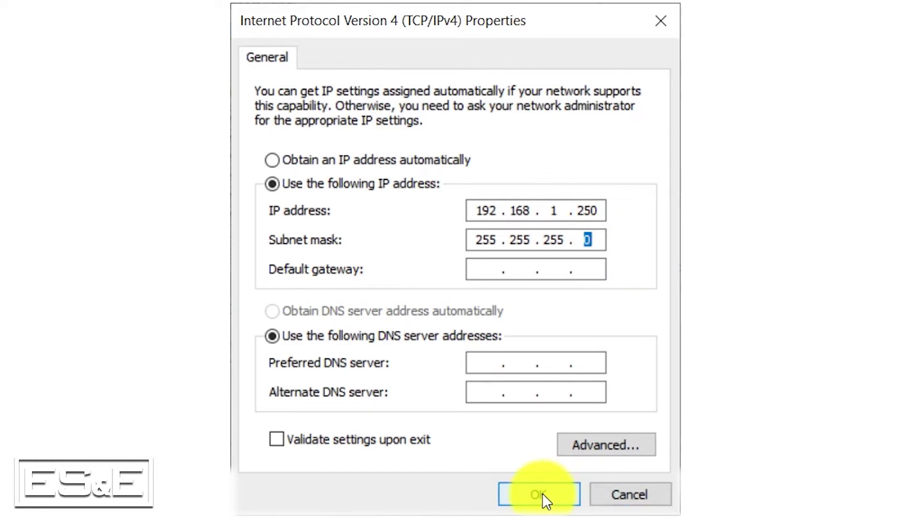
pyautogui.click(527, 501)
pyautogui.click(603, 485)
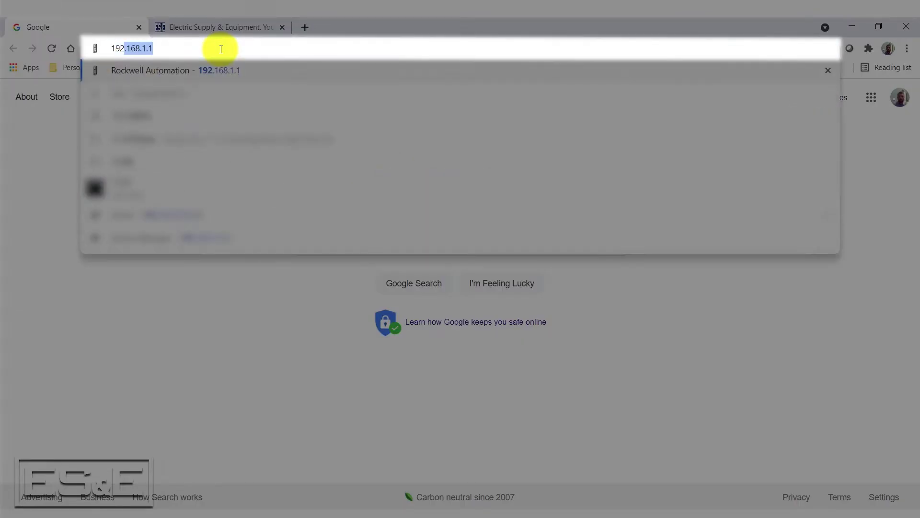
# - Load the 1783-NATR page at 192.168.1.1 and expand the Configuration folder
pyautogui.press('Return')
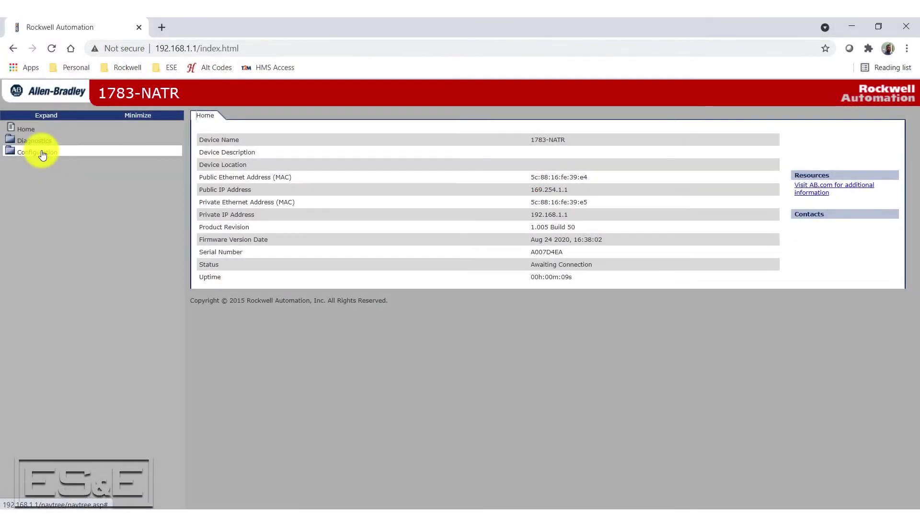
pyautogui.click(37, 152)
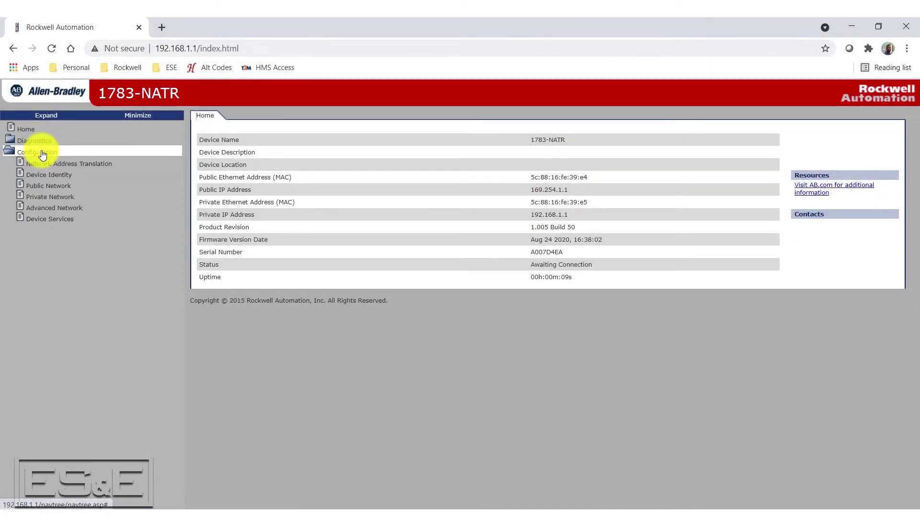
# - Open the Private Network settings and sign in with the administrator credentials
pyautogui.click(58, 201)
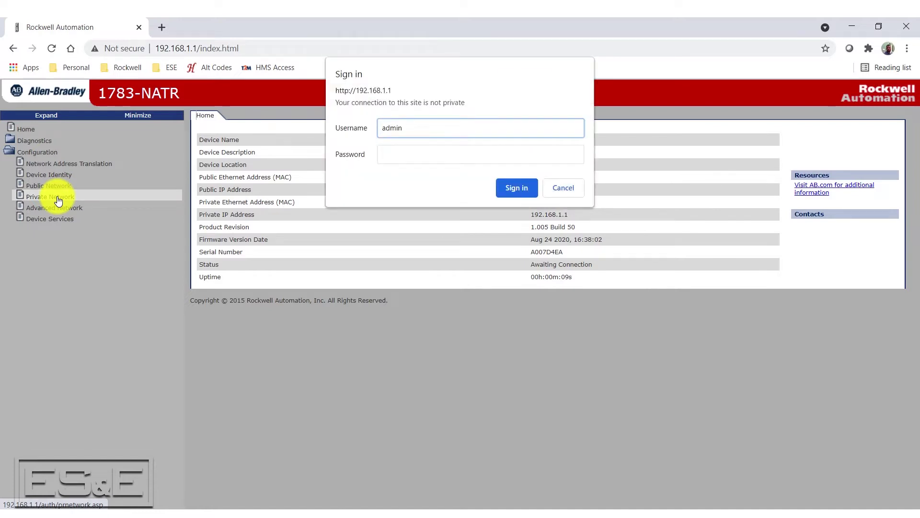
pyautogui.press('Tab')
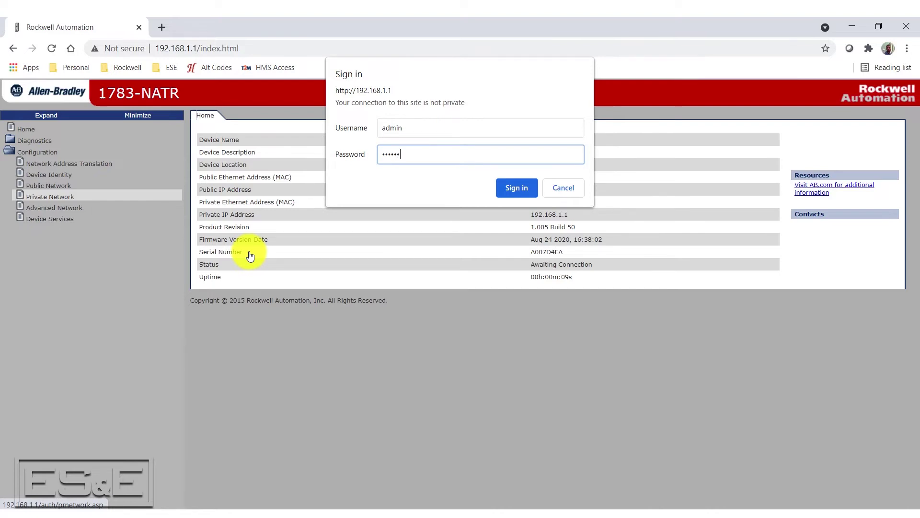
pyautogui.click(518, 187)
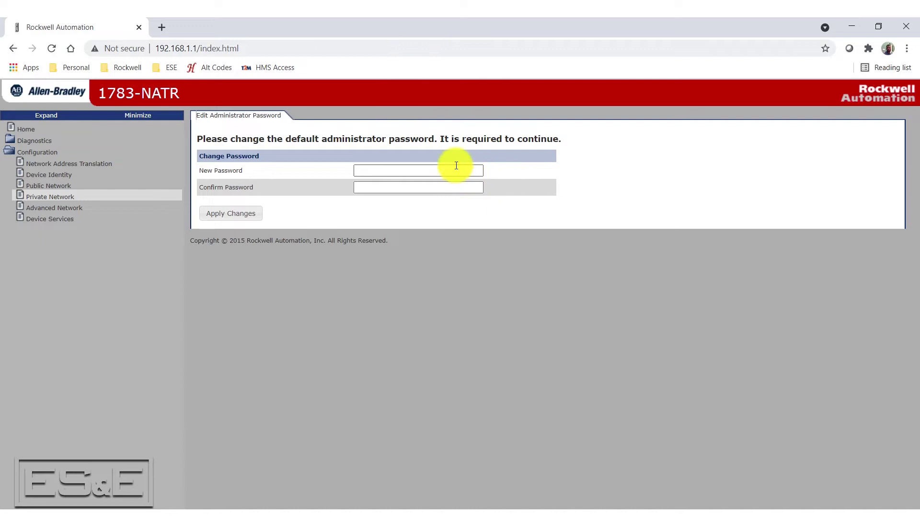
# - Enter and confirm a new administrator password, then apply it
pyautogui.click(456, 168)
pyautogui.press('Tab')
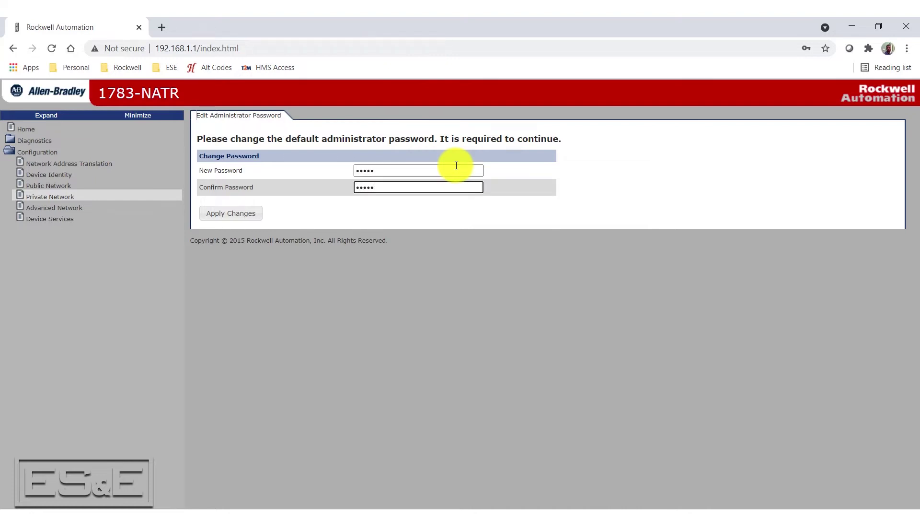
pyautogui.click(237, 220)
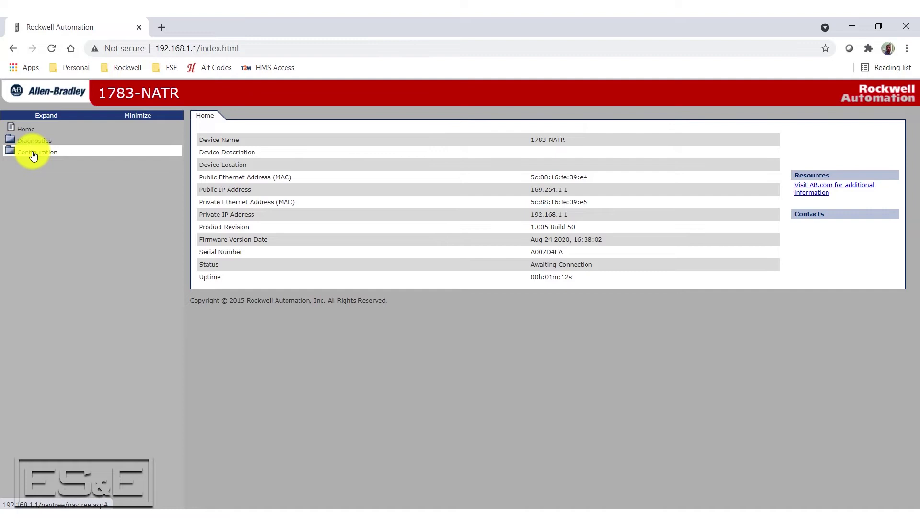
# - Open the Public Network page and sign in with the admin username and new password
pyautogui.click(33, 154)
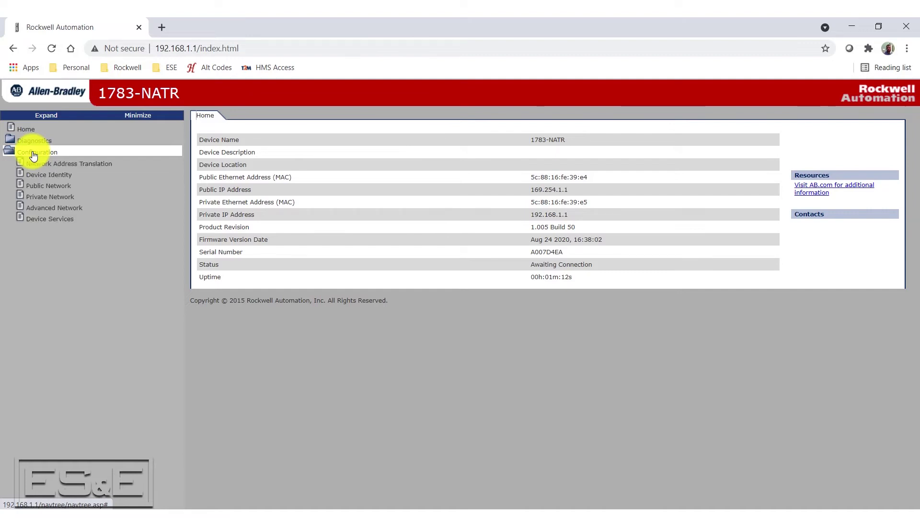
pyautogui.click(60, 189)
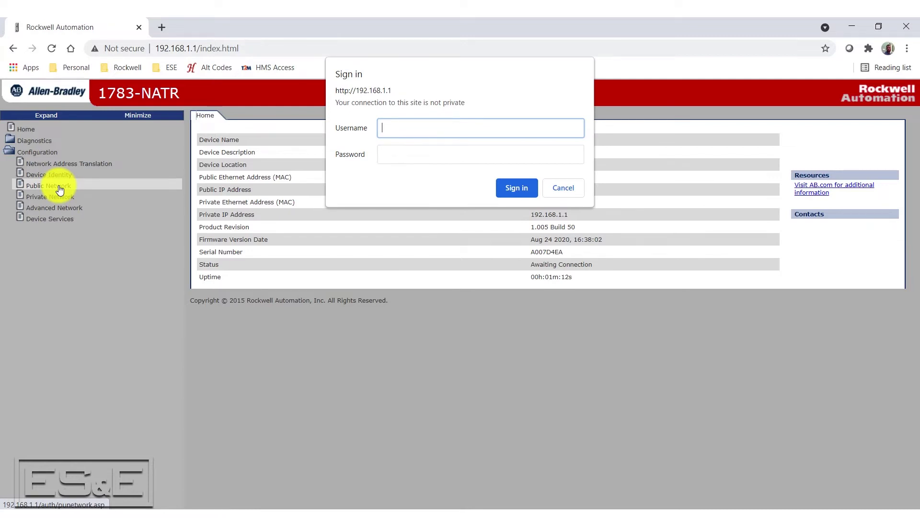
pyautogui.write('a')
pyautogui.press('Tab')
pyautogui.write('admin')
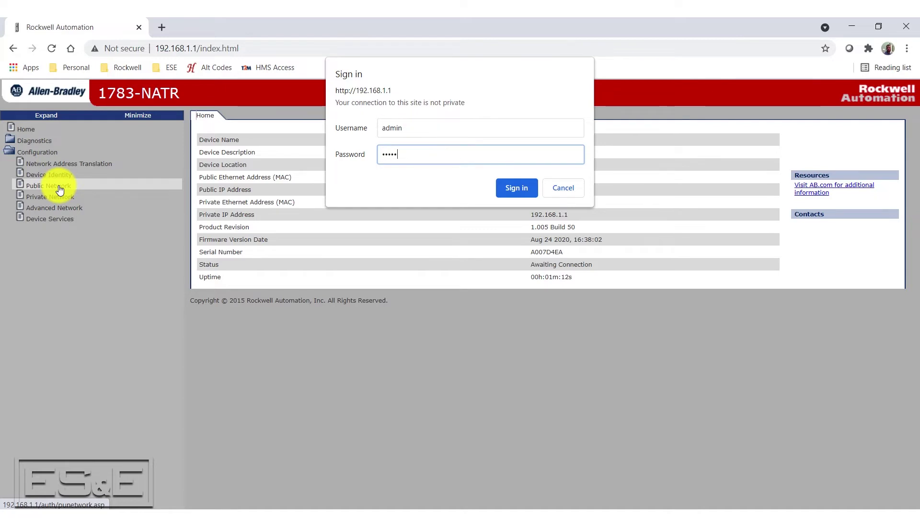
pyautogui.click(517, 186)
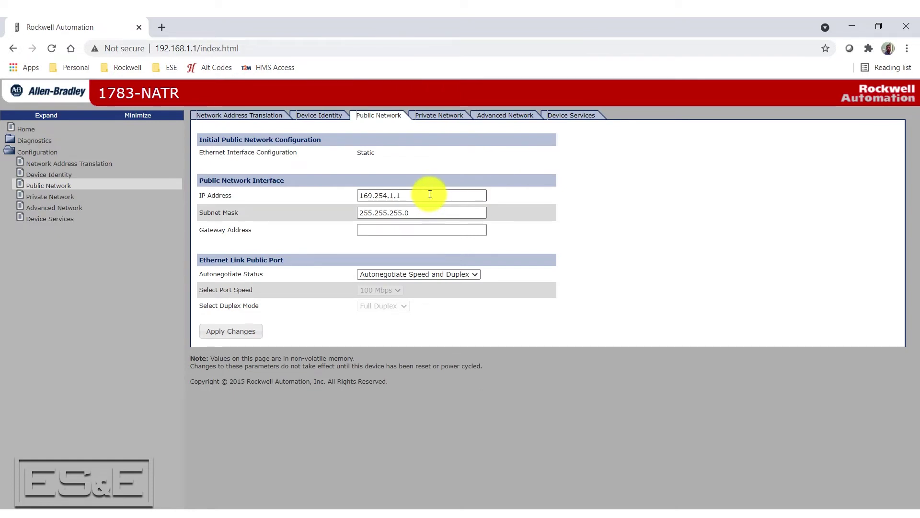
# - Replace public IP 169.254.1.1 with 10.10.10.2, apply, and confirm the warning
pyautogui.moveTo(430, 194); pyautogui.dragTo(231, 203)
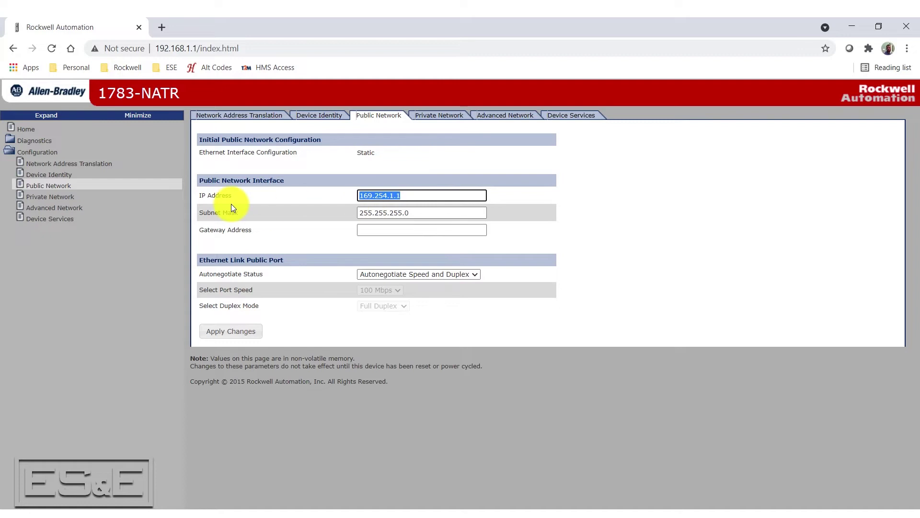
pyautogui.write('10.10.')
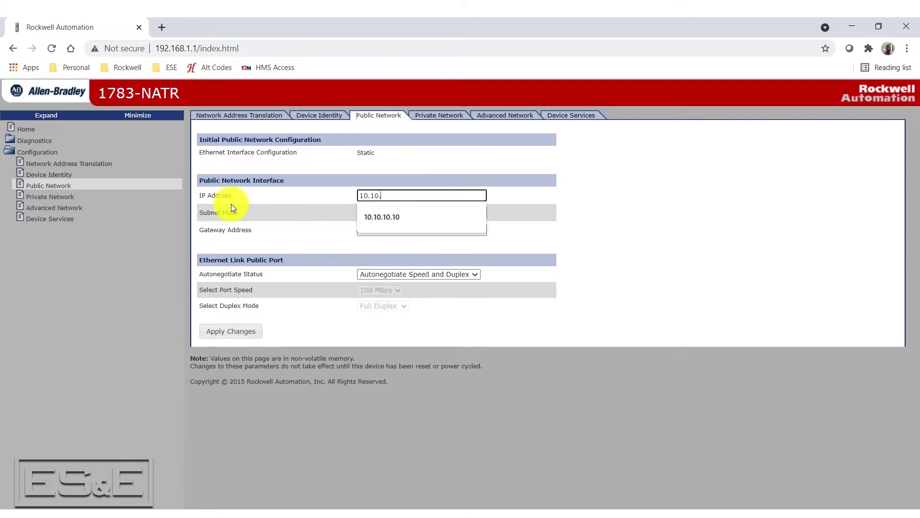
pyautogui.write('10.2')
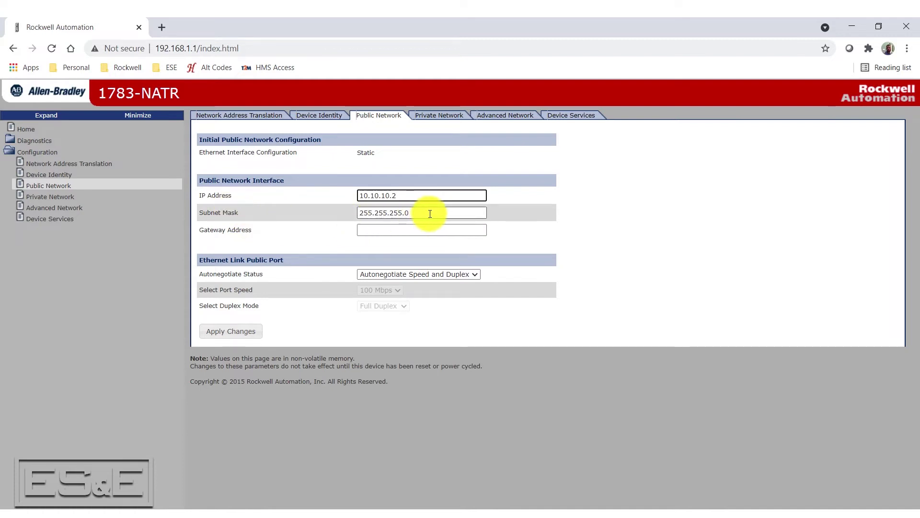
pyautogui.click(237, 334)
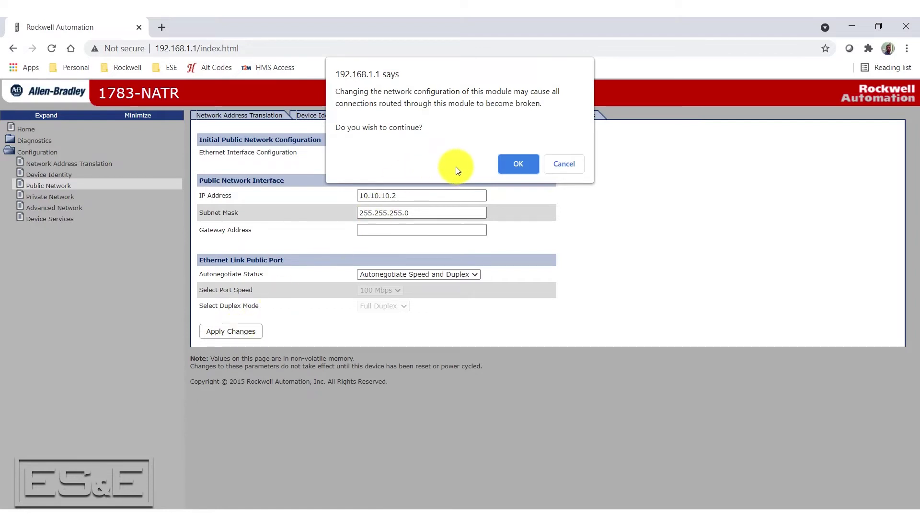
pyautogui.click(525, 165)
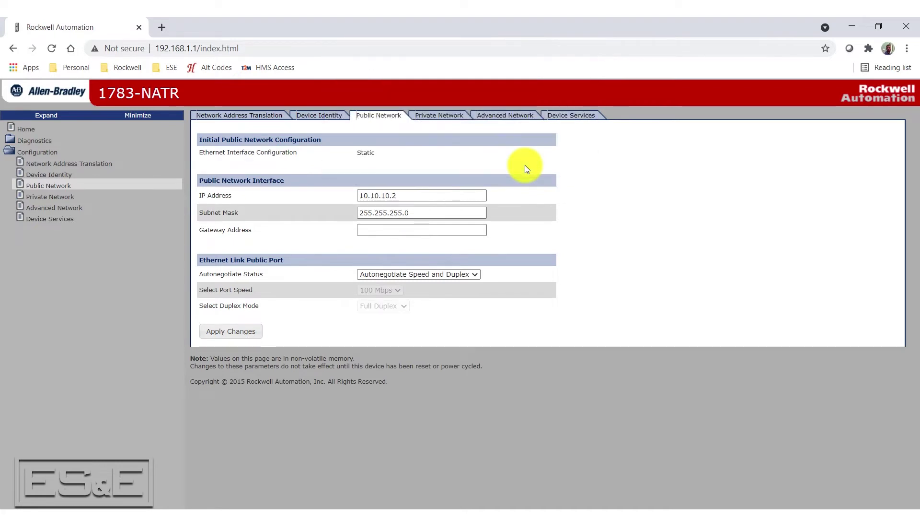
# - Change the private IP from 192.168.1.1 to 192.168.1.2, apply, and confirm the warning
pyautogui.click(65, 198)
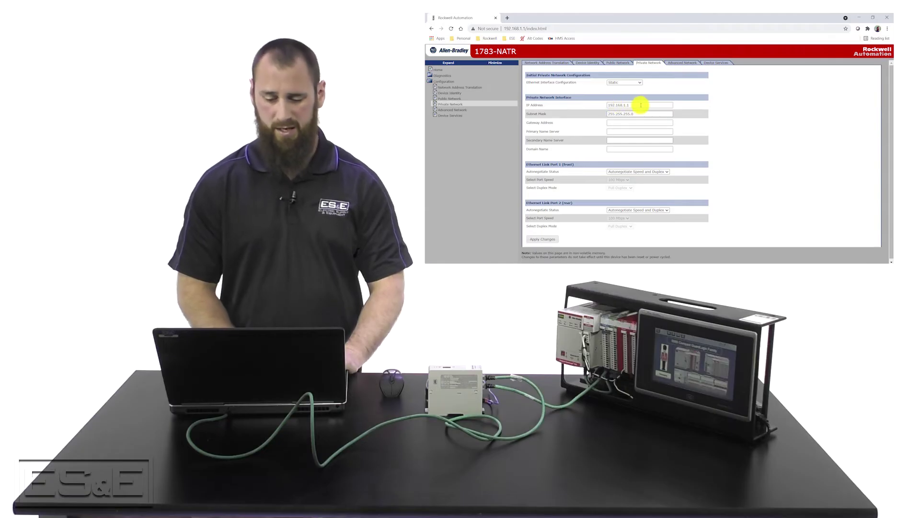
pyautogui.click(641, 105)
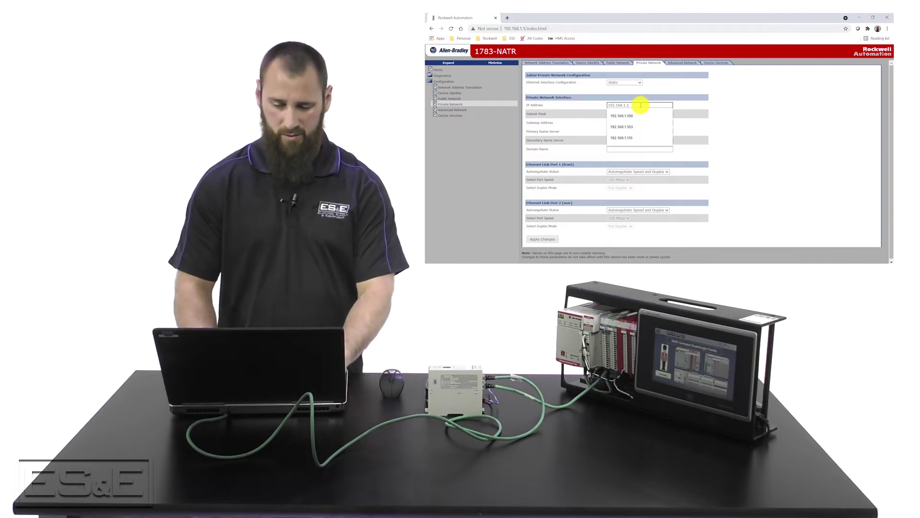
pyautogui.press('BackSpace')
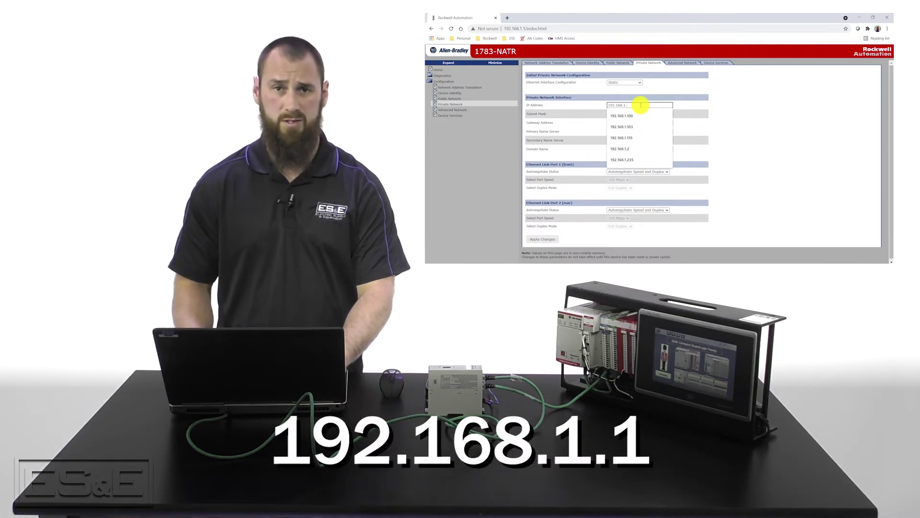
pyautogui.write('2')
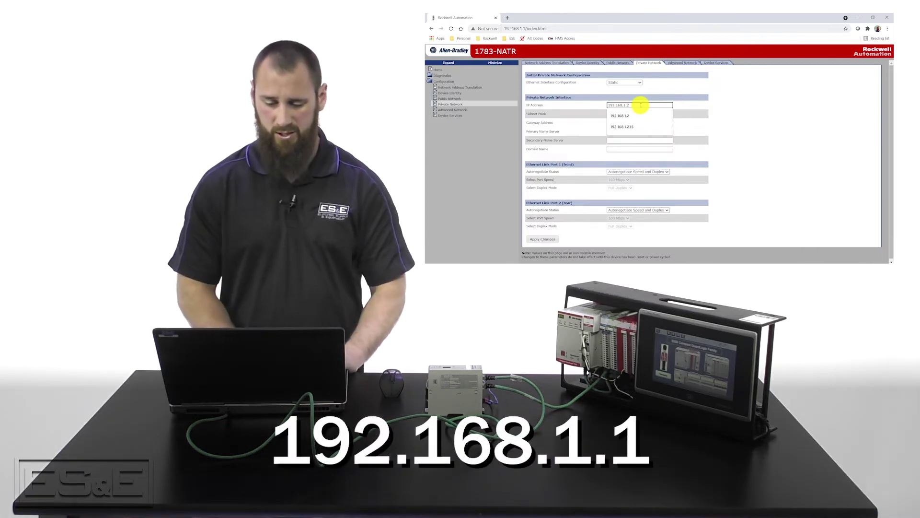
pyautogui.click(635, 115)
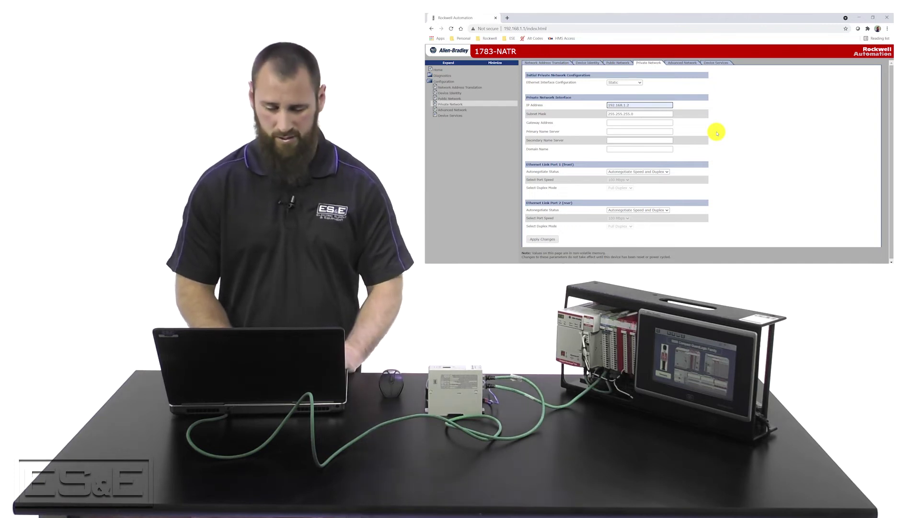
pyautogui.click(549, 240)
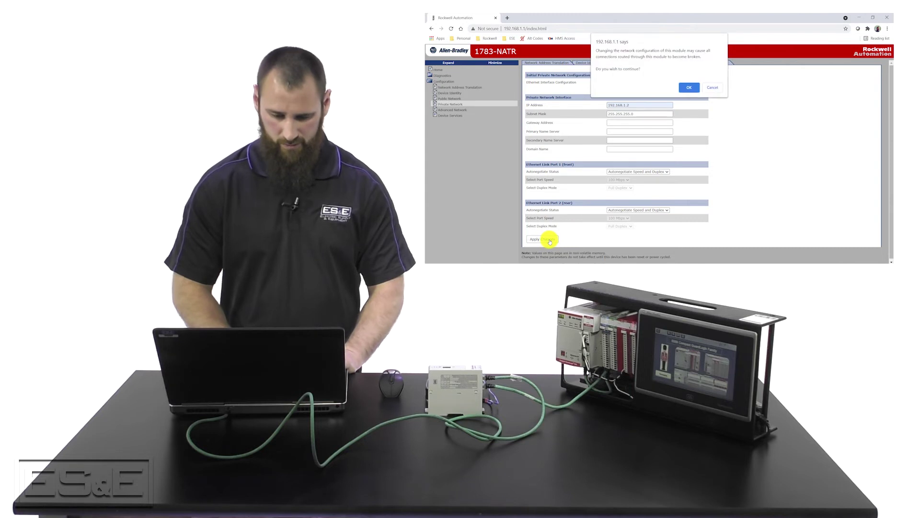
pyautogui.click(690, 88)
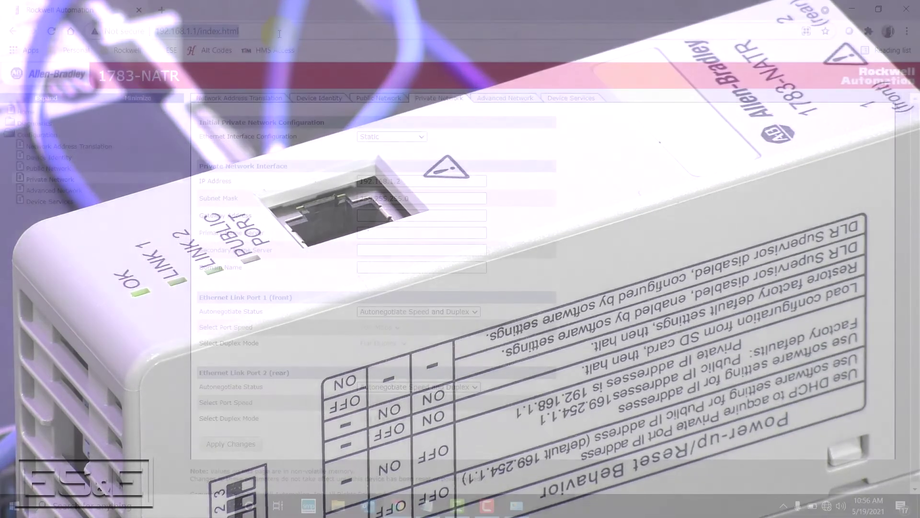
# - Browse to 192.168.1.2 to load the module's home page
pyautogui.write('192.1')
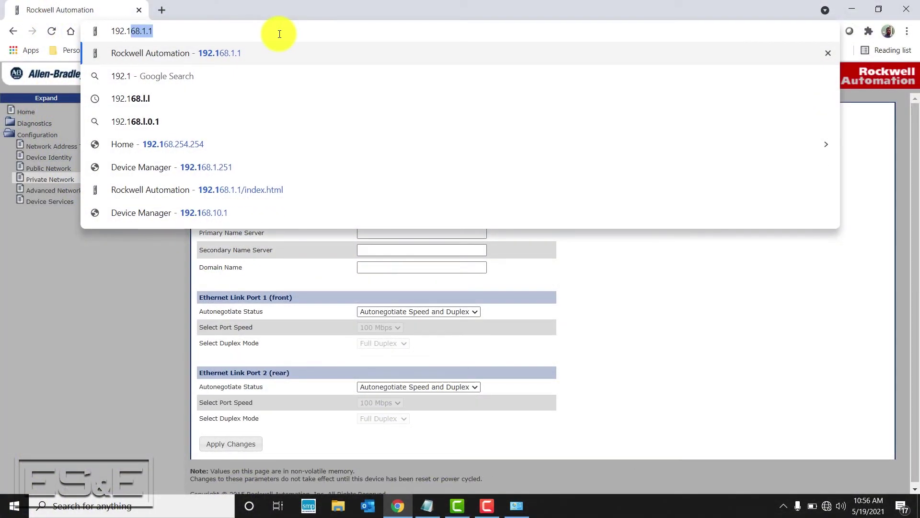
pyautogui.write('68.1.')
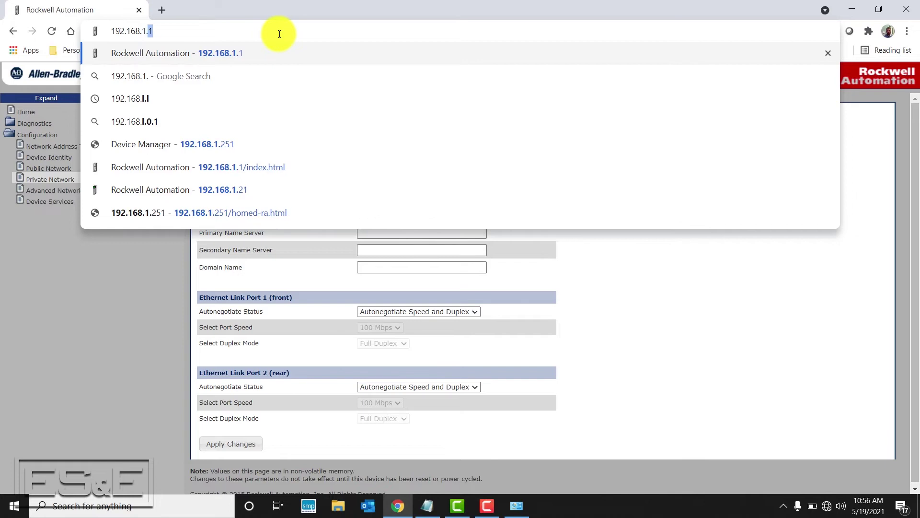
pyautogui.write('2')
pyautogui.press('Return')
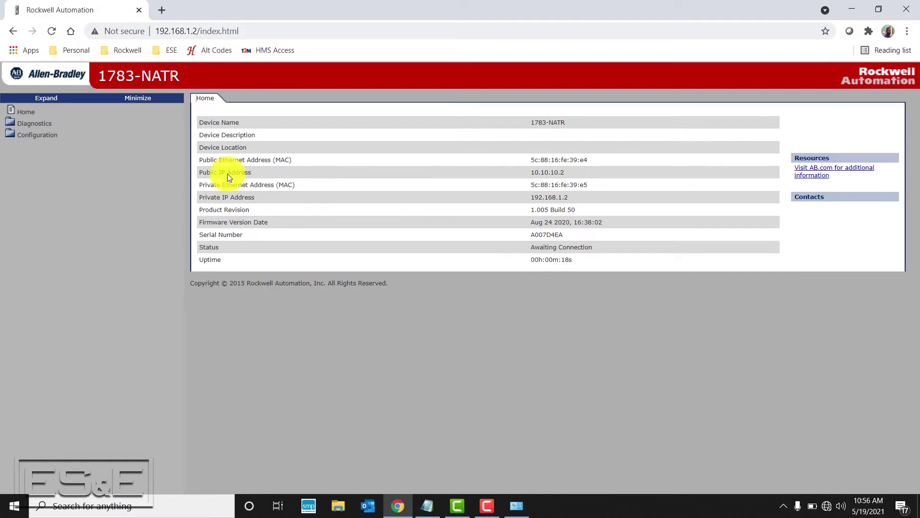
# - Open Network Address Translation, sign in as admin, and keep NAT Enable set to Enabled
pyautogui.click(50, 138)
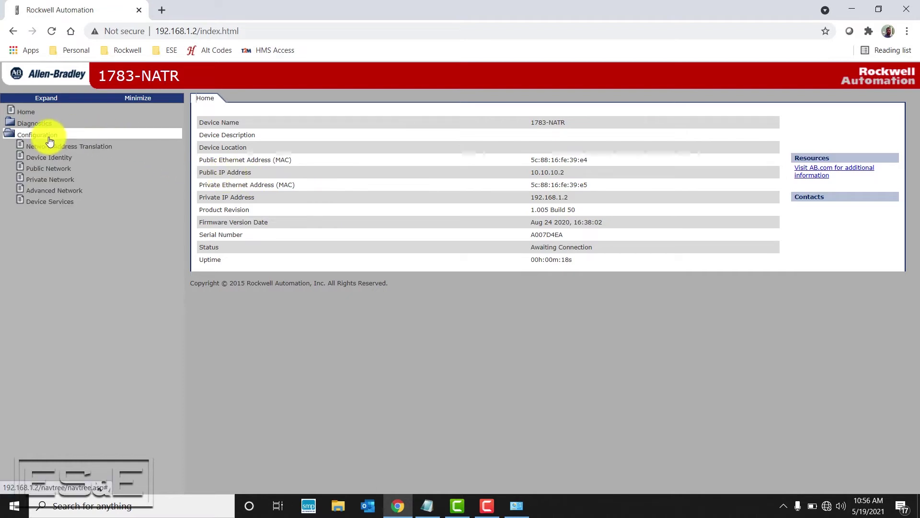
pyautogui.click(79, 147)
pyautogui.write('admin')
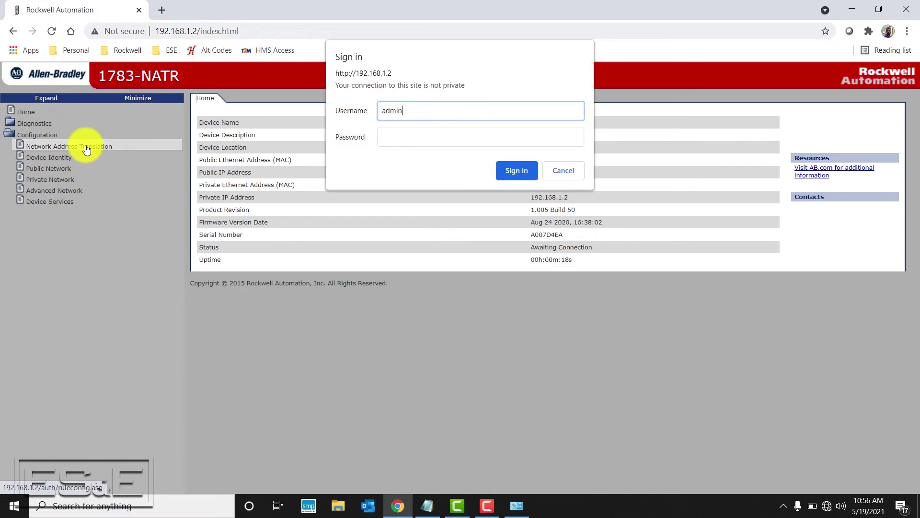
pyautogui.press('Tab')
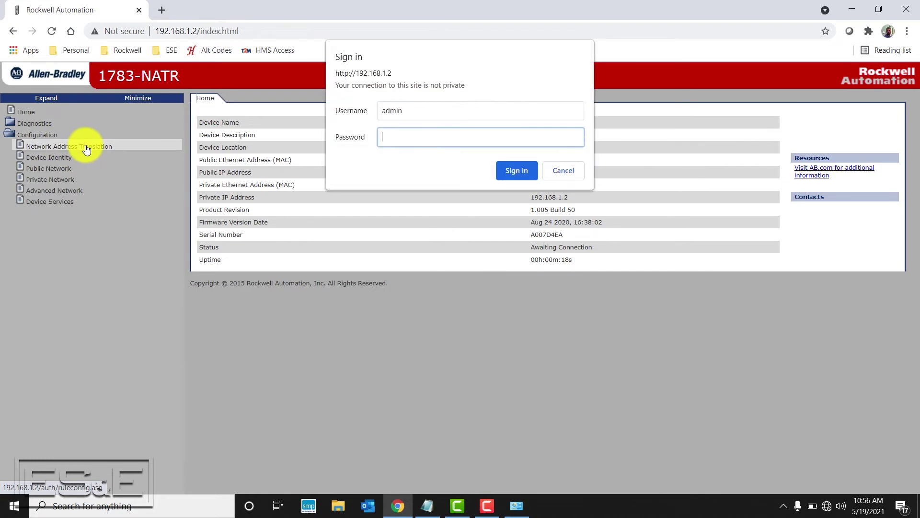
pyautogui.write('passw')
pyautogui.press('Return')
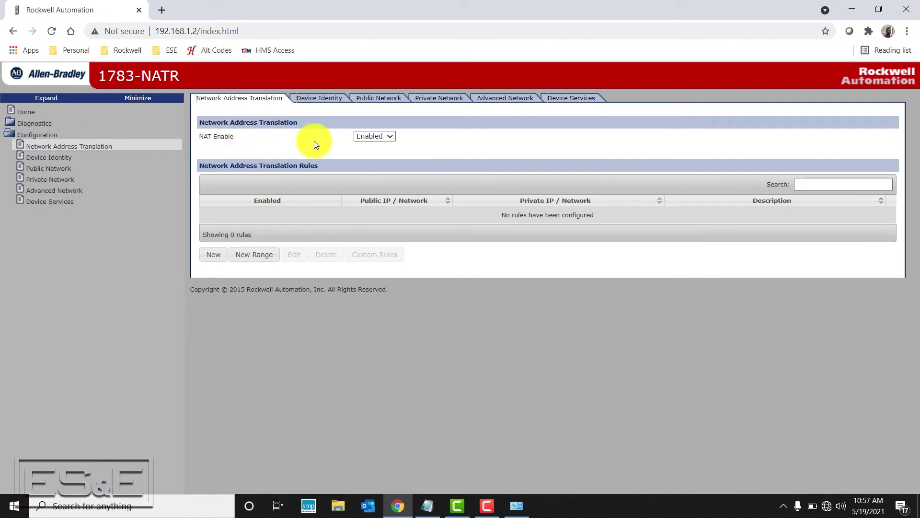
pyautogui.click(393, 137)
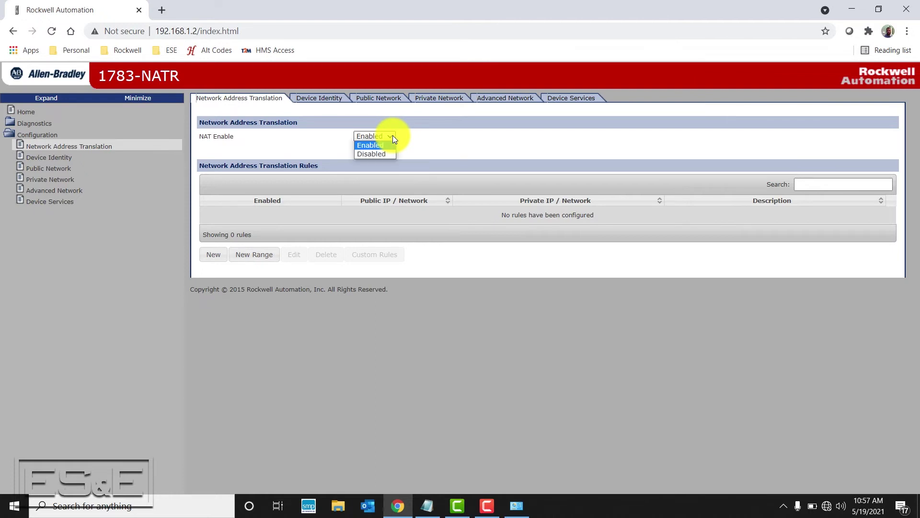
pyautogui.click(393, 139)
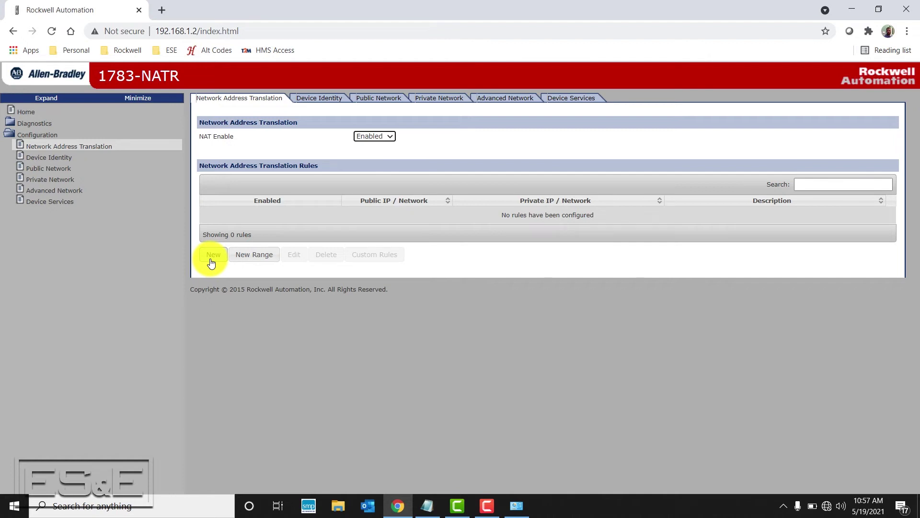
# - Create a rule with public IP 10.10.10.11, private IP 192.168.1.11, description PLC, and save it
pyautogui.click(212, 262)
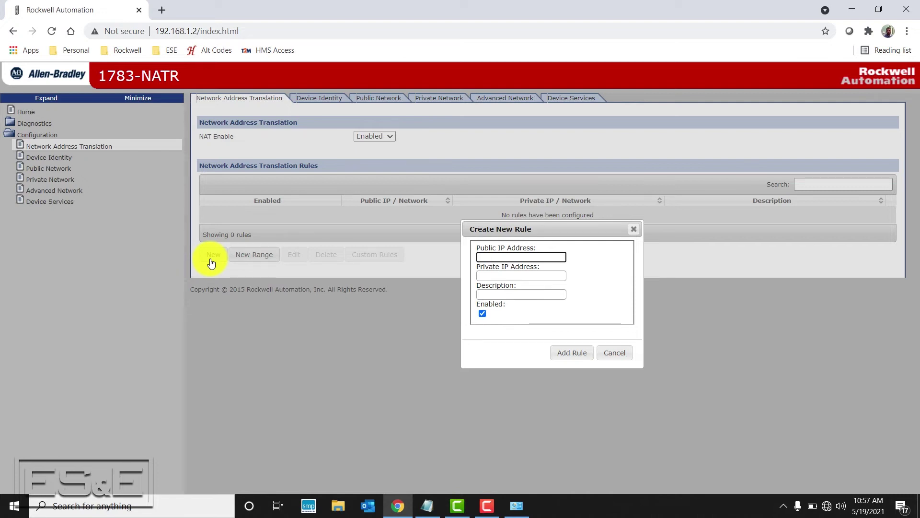
pyautogui.write('10')
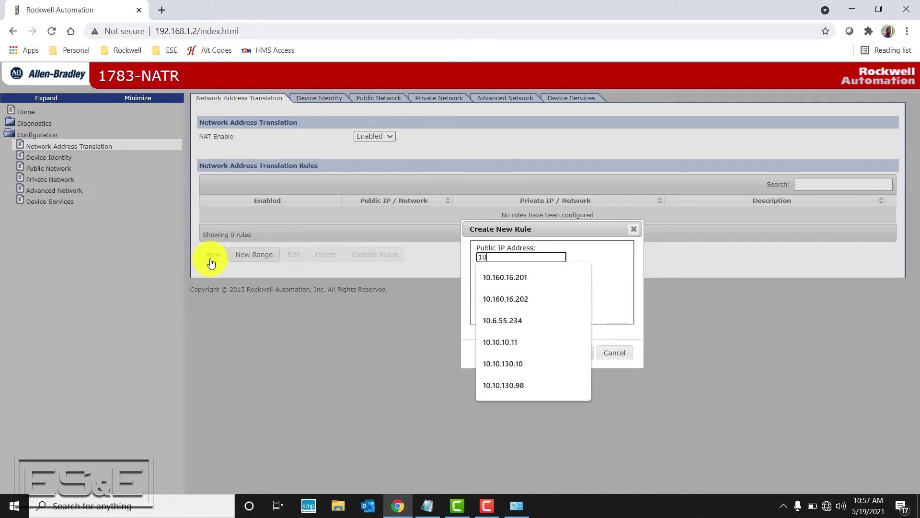
pyautogui.write('.10')
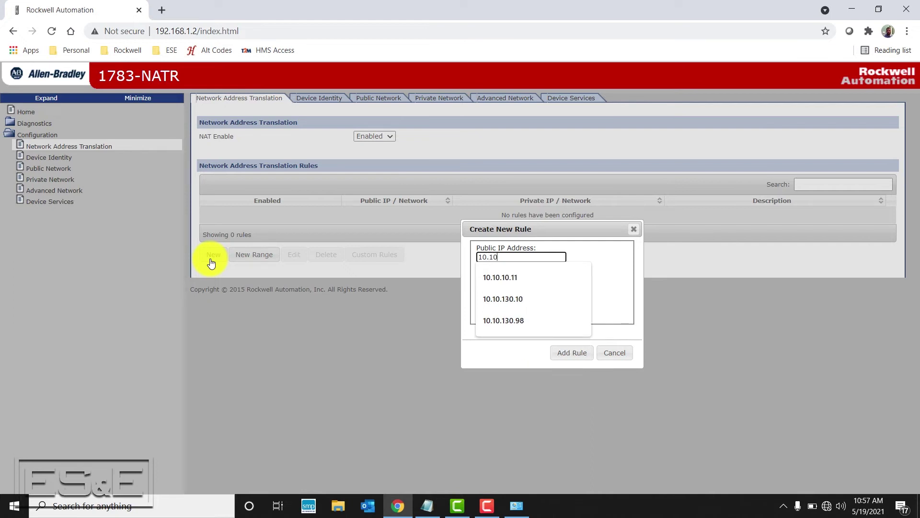
pyautogui.write('.10.11')
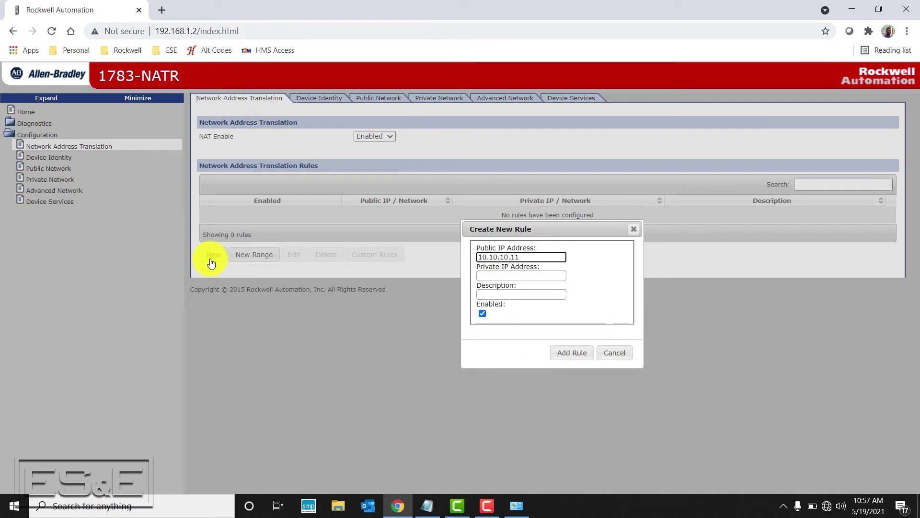
pyautogui.click(508, 276)
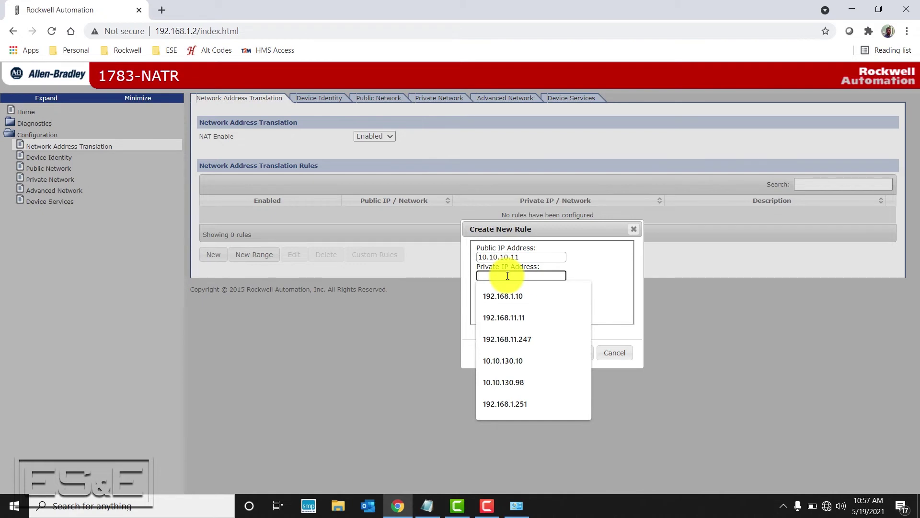
pyautogui.write('192')
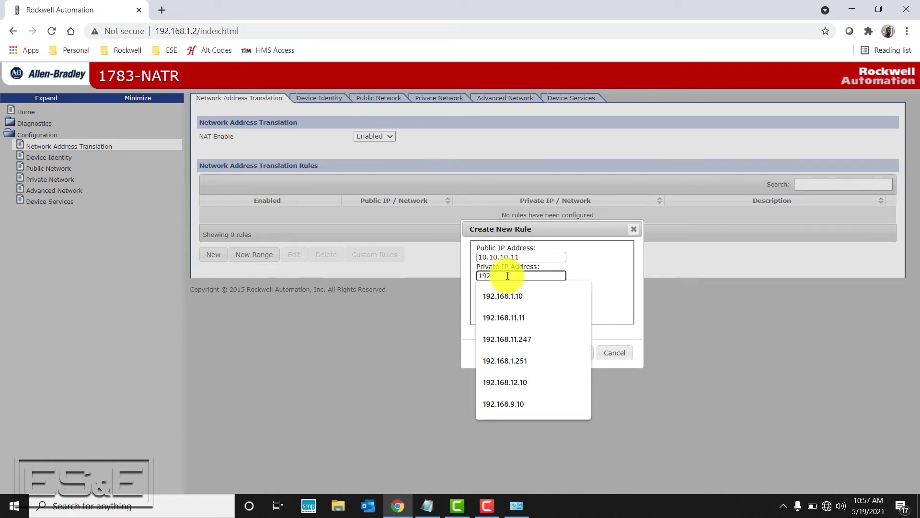
pyautogui.write('.168.1.11')
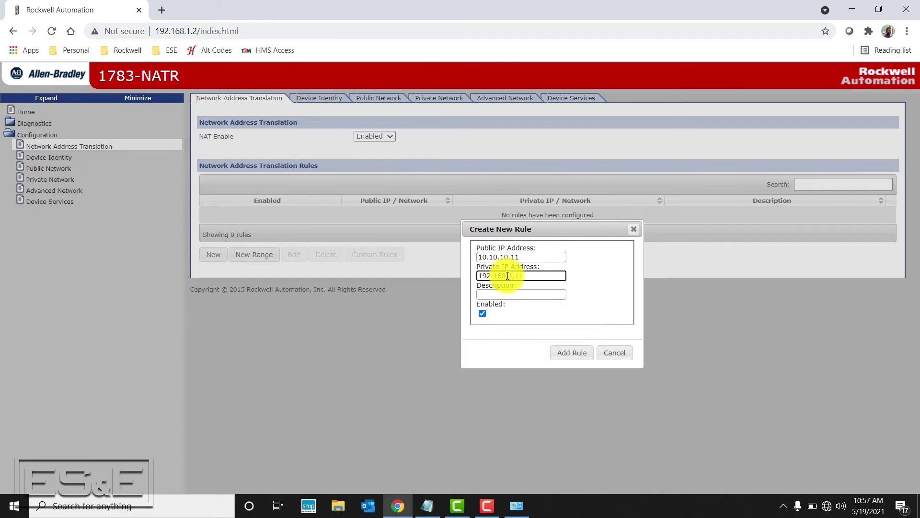
pyautogui.click(504, 294)
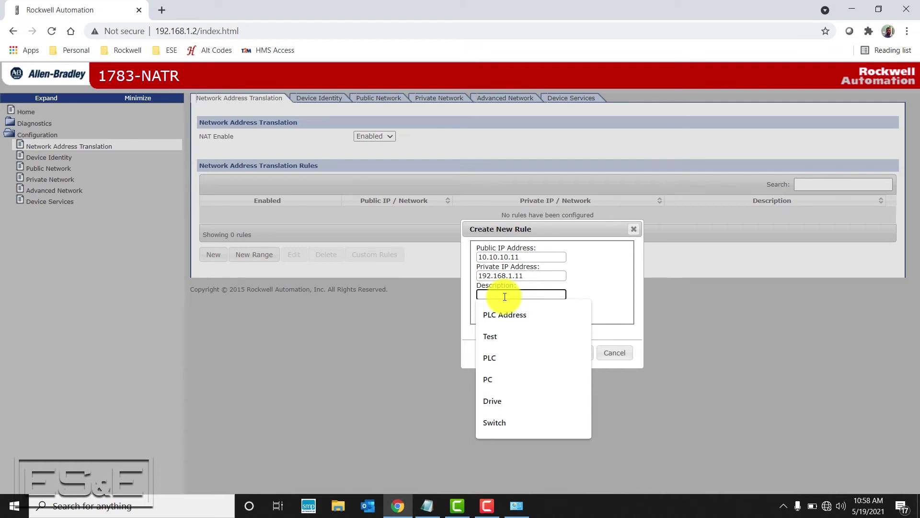
pyautogui.write('PLC')
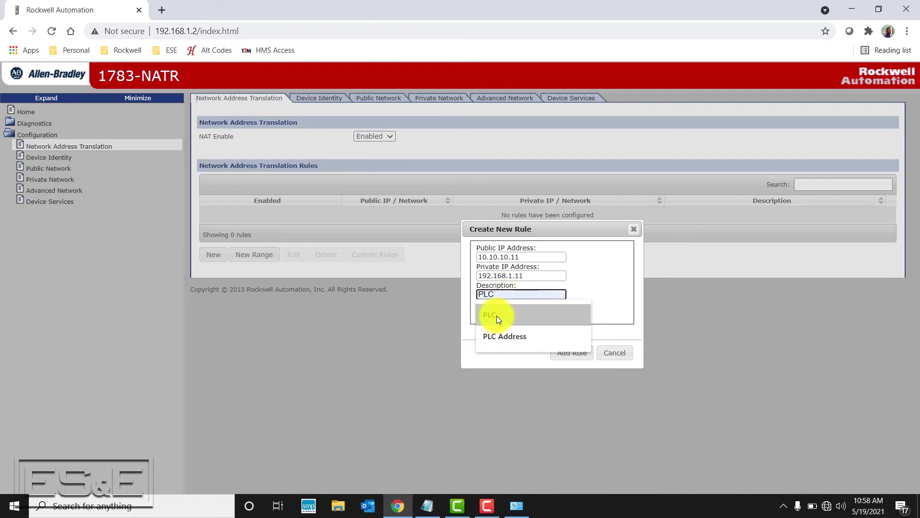
pyautogui.click(497, 315)
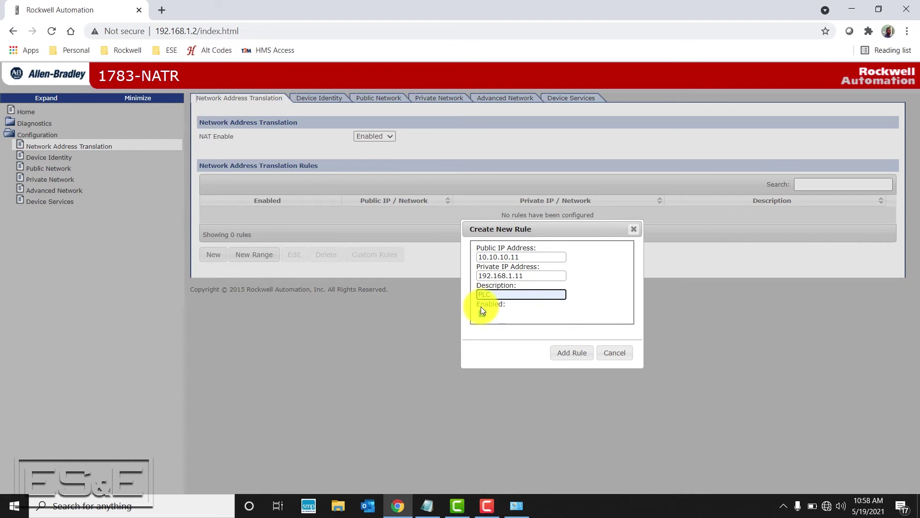
pyautogui.click(576, 356)
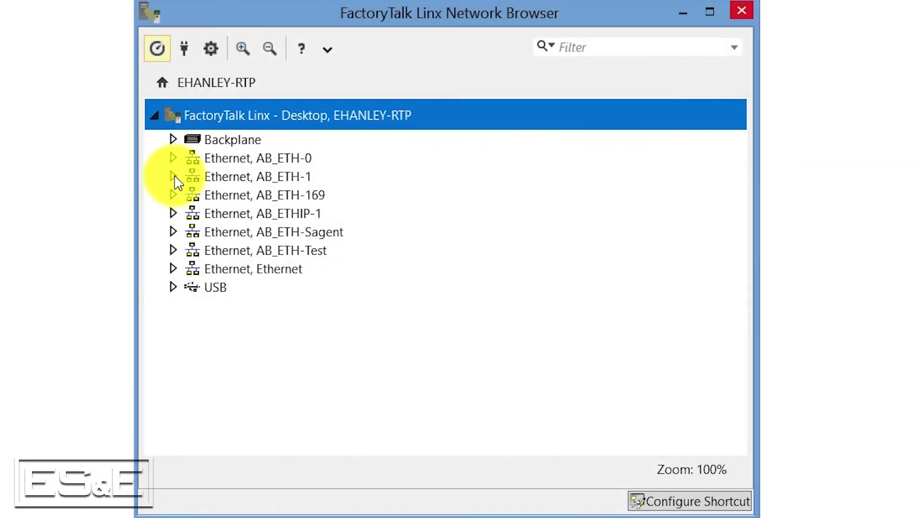
# - Expand AB_ETH-1 and open the device configuration of the controller at 192.168.1.11
pyautogui.click(174, 172)
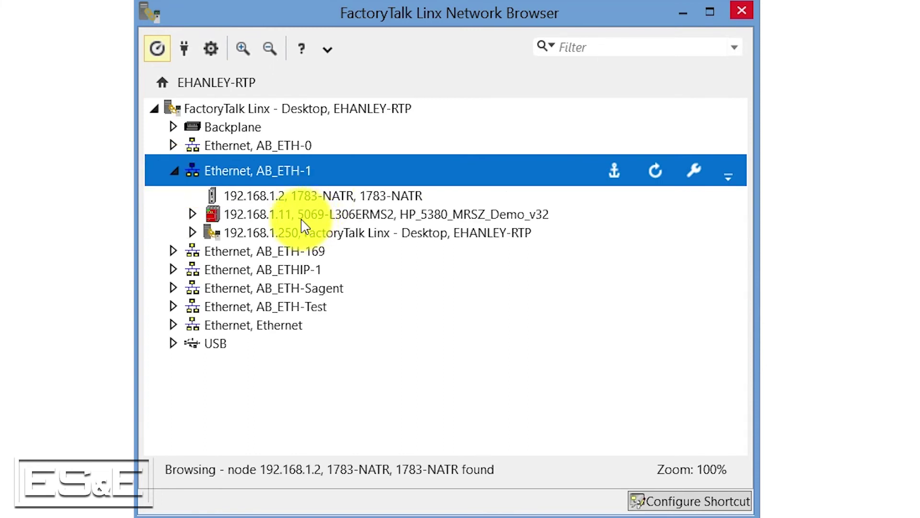
pyautogui.rightClick(302, 219)
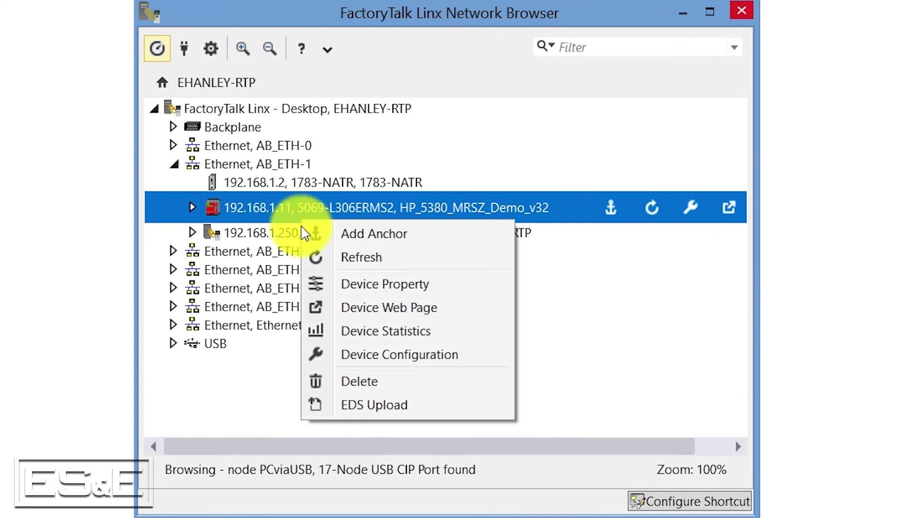
pyautogui.click(404, 367)
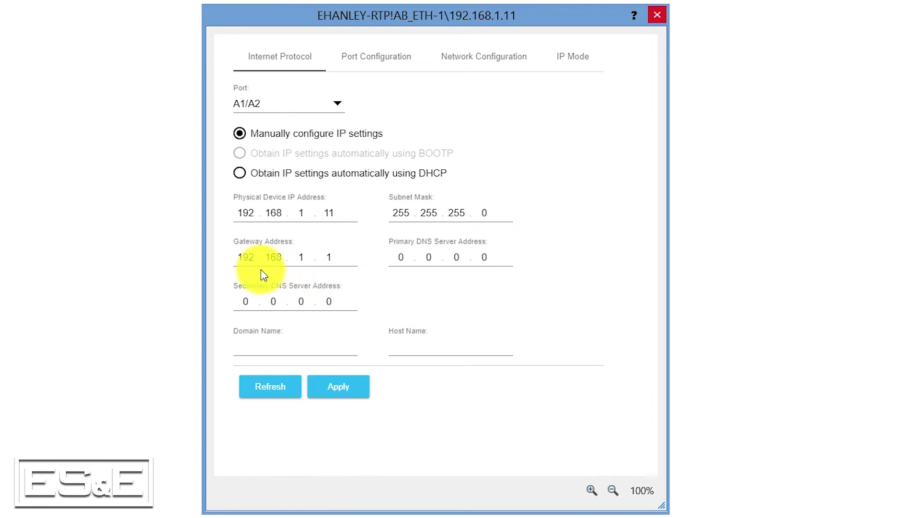
# - Change the 192.168.1.11 controller's gateway to 192.168.1.2, apply and confirm the change
pyautogui.click(338, 260)
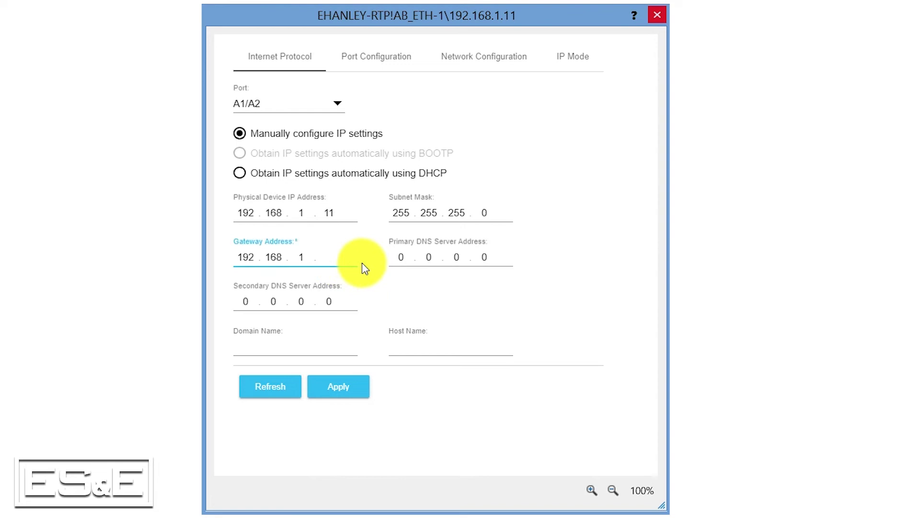
pyautogui.write('2')
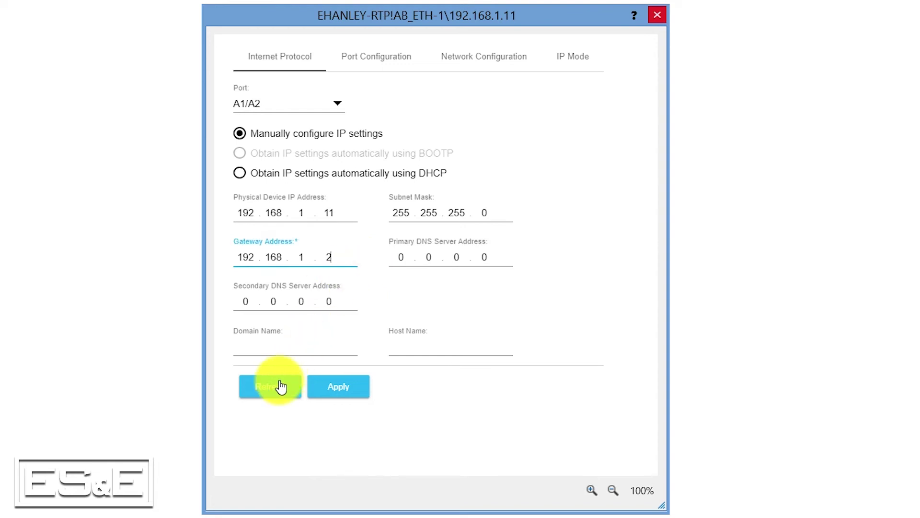
pyautogui.click(351, 393)
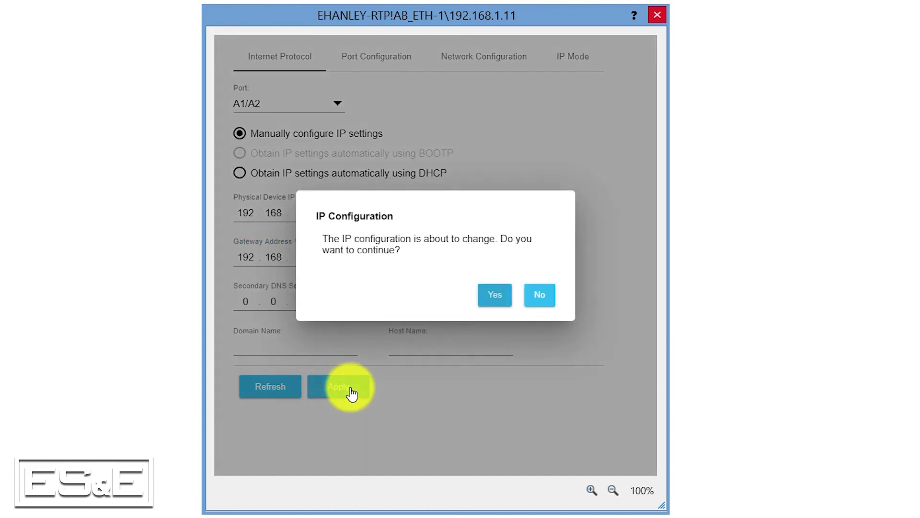
pyautogui.click(496, 295)
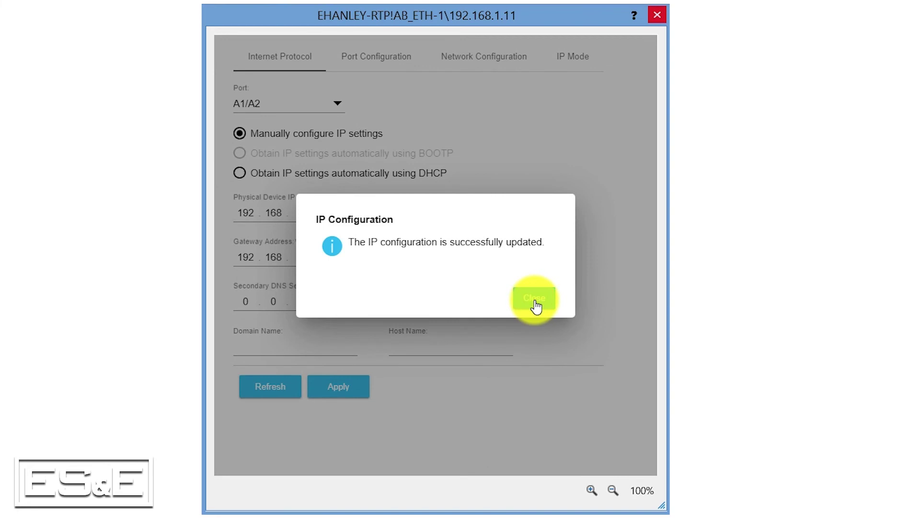
pyautogui.click(535, 298)
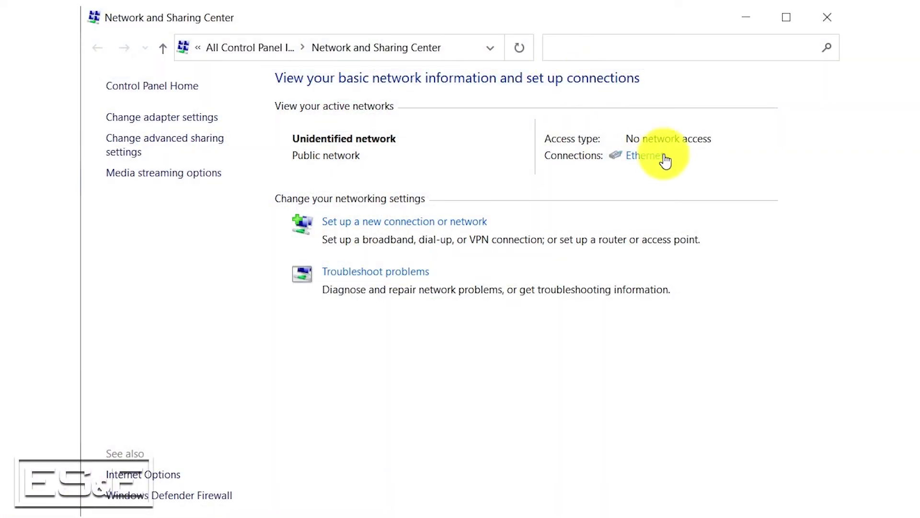
# - Set the Ethernet adapter's IPv4 to static 10.10.10.250, mask 255.255.255.0
pyautogui.click(645, 156)
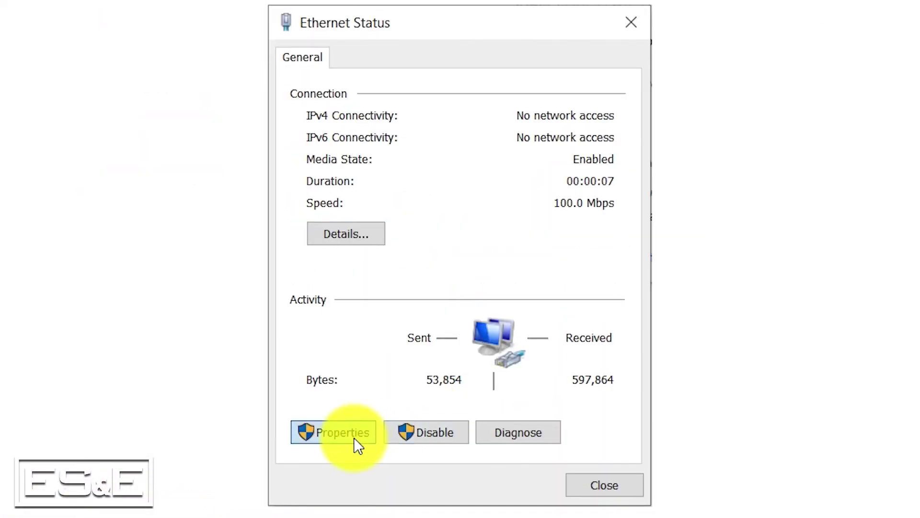
pyautogui.click(354, 437)
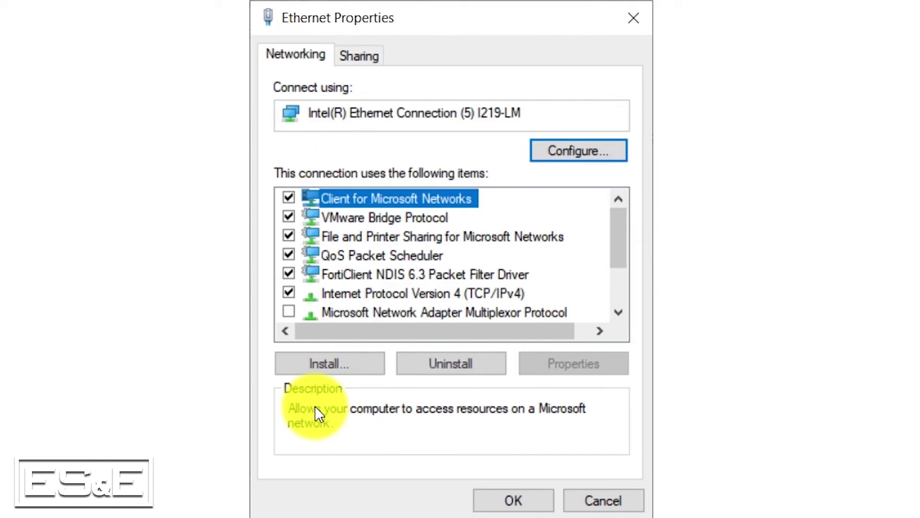
pyautogui.doubleClick(477, 293)
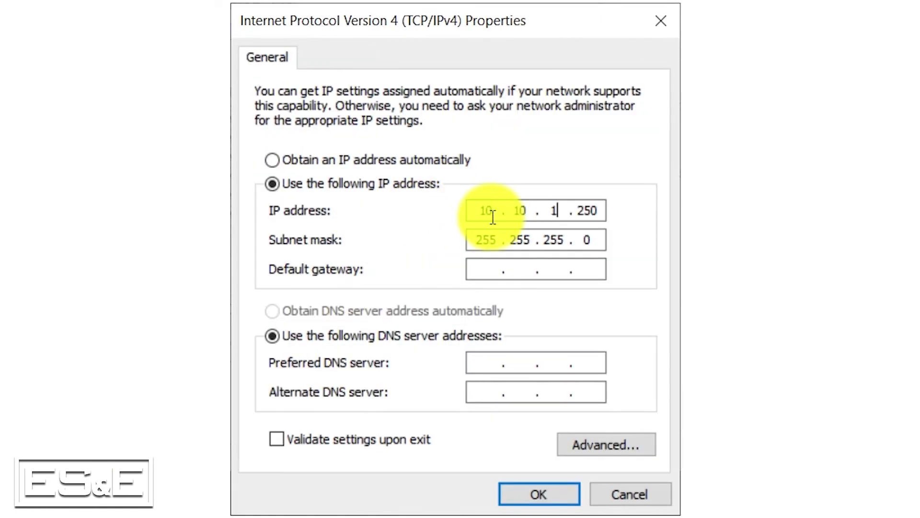
pyautogui.click(545, 498)
pyautogui.click(527, 499)
pyautogui.click(620, 484)
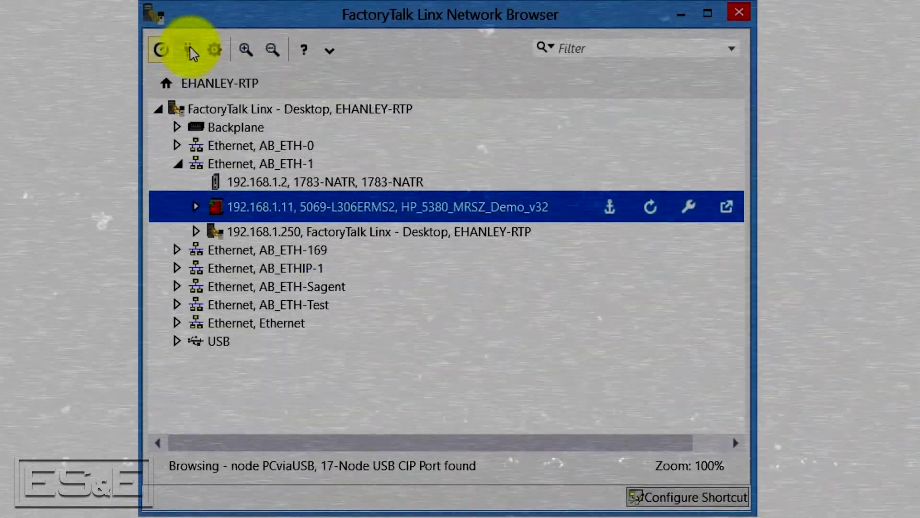
# - Add Ethernet driver AB_ETH-2 for range 10.10.10.1-254 and browse it to find the PLC at 10.10.10.11
pyautogui.click(188, 49)
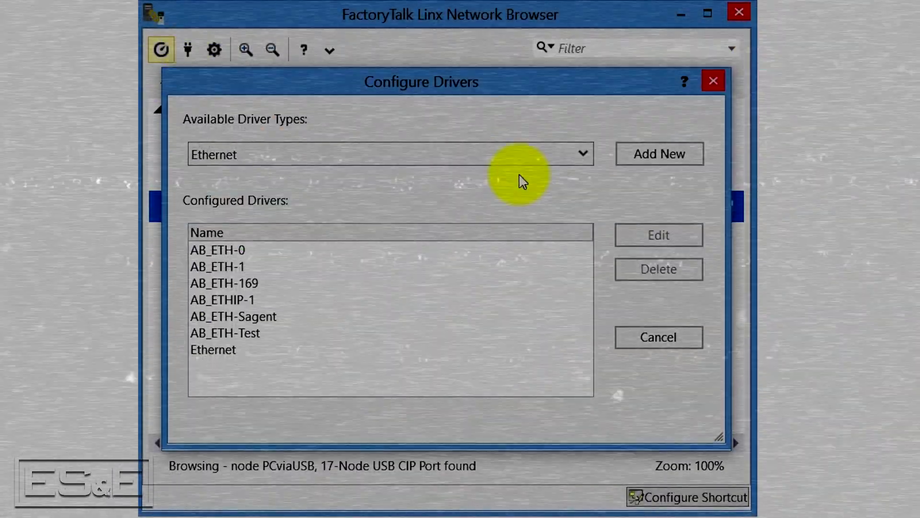
pyautogui.click(653, 160)
pyautogui.write('10.10.1')
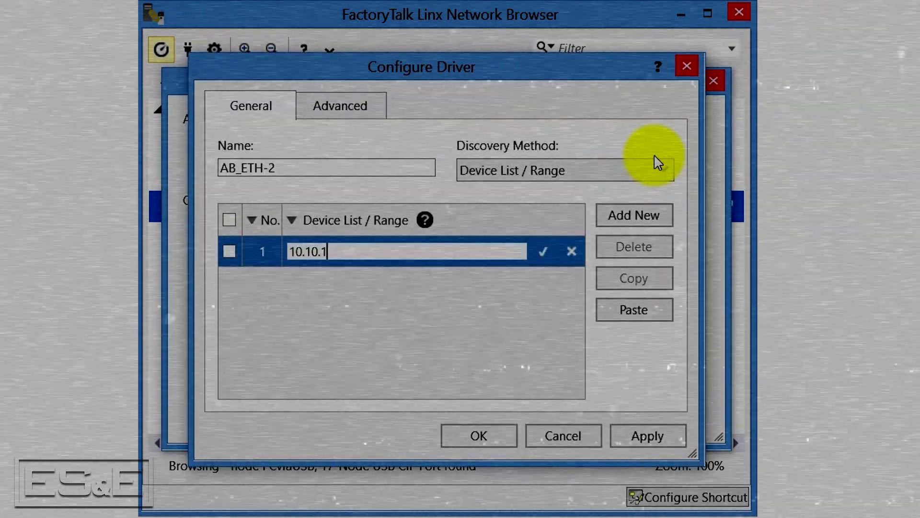
pyautogui.write('0.1-254')
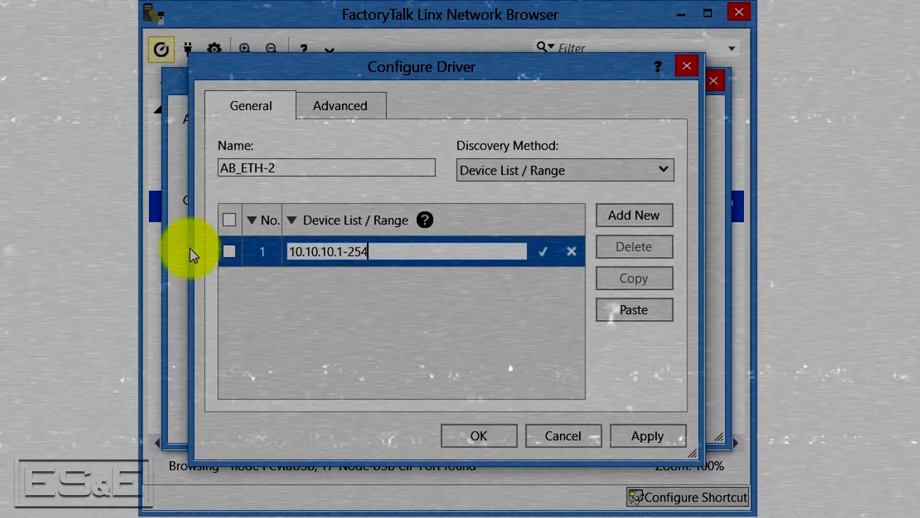
pyautogui.click(236, 257)
pyautogui.click(524, 316)
pyautogui.click(672, 436)
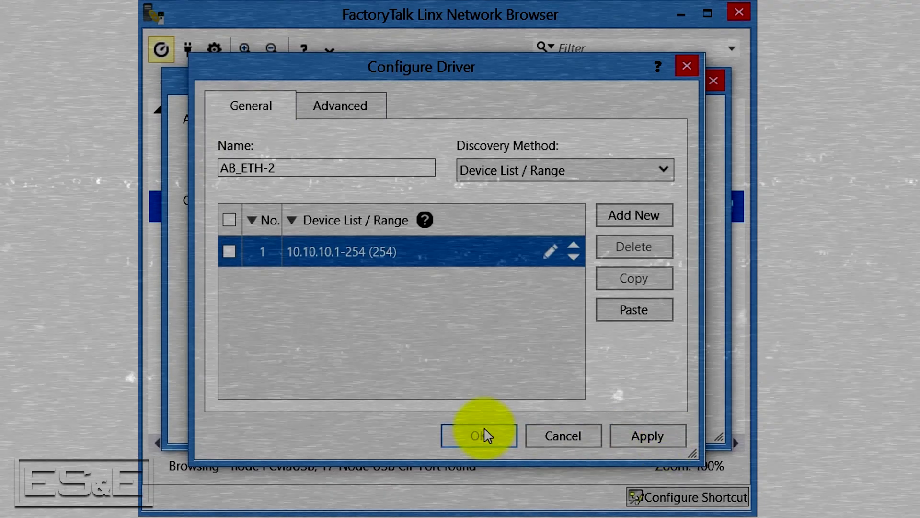
pyautogui.click(484, 435)
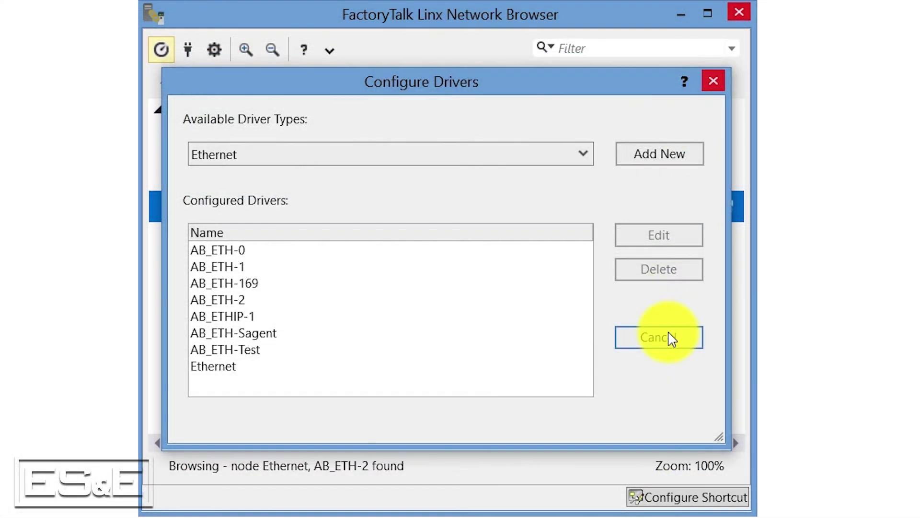
pyautogui.click(672, 339)
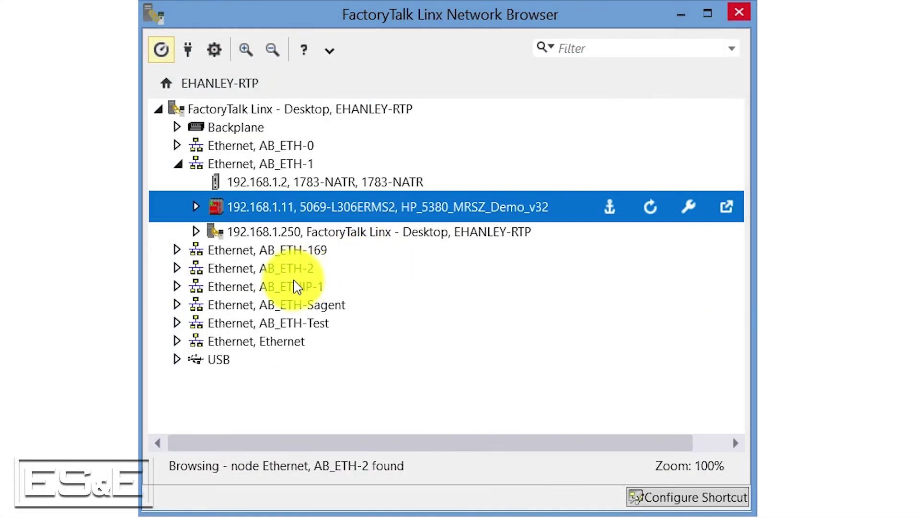
pyautogui.click(195, 267)
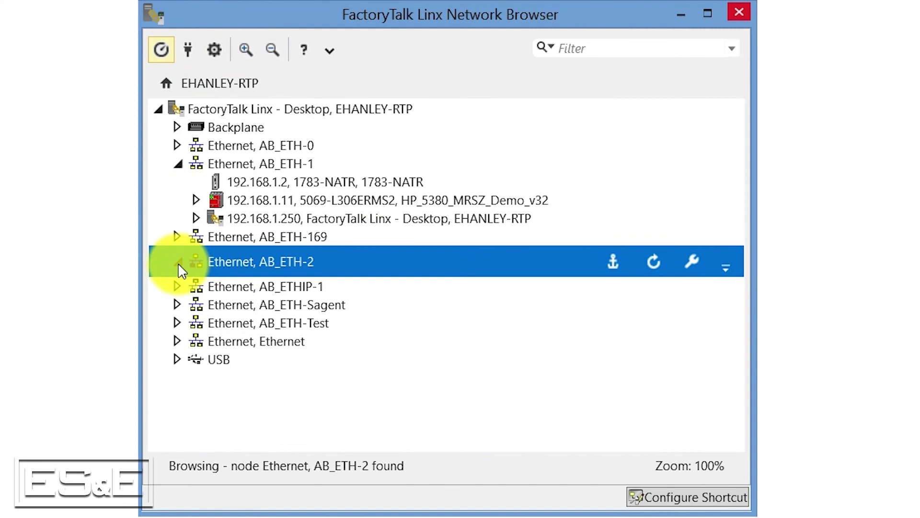